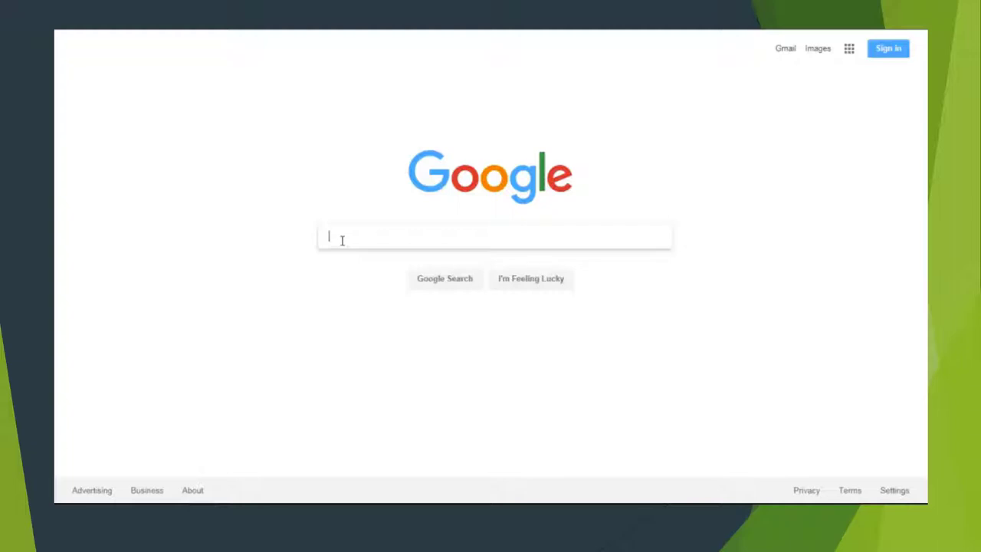
# Step: Search the web for Mexican food
pyautogui.write('Me')
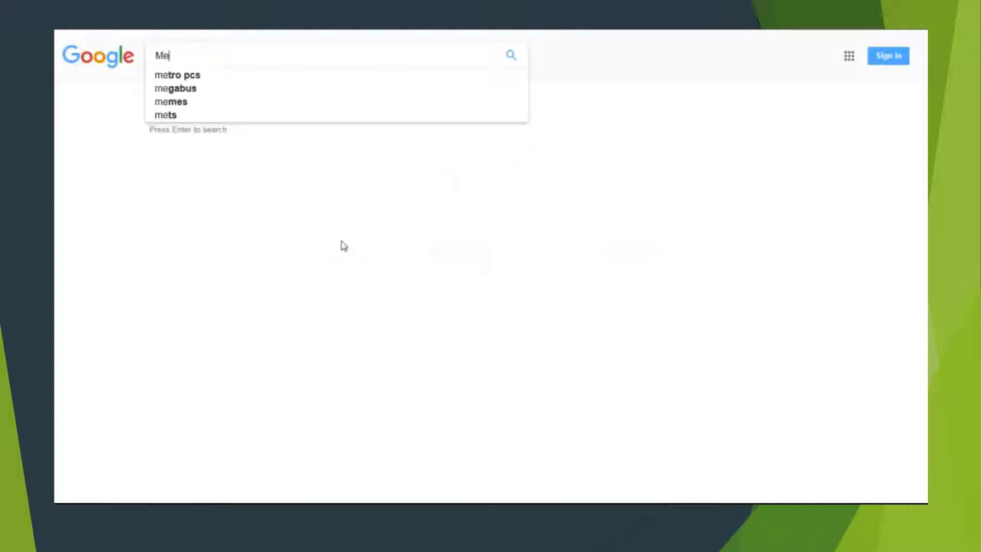
pyautogui.write('xican')
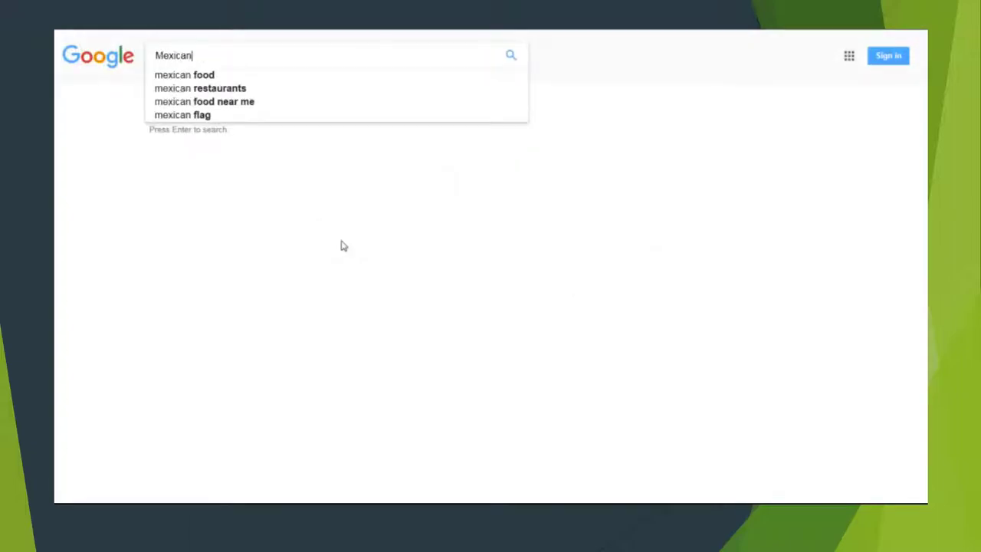
pyautogui.write(' food')
pyautogui.press('Return')
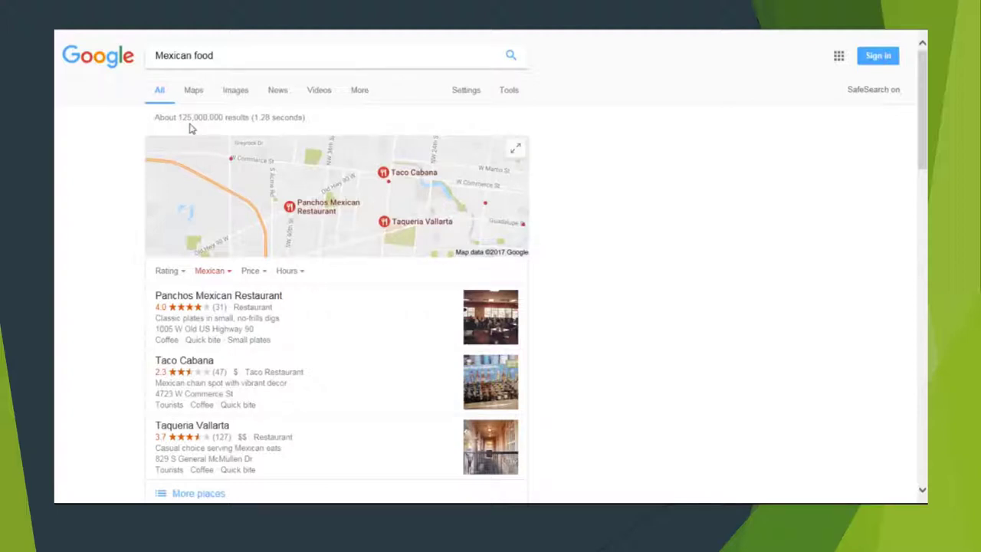
# Step: Narrow the search to the exact phrase "Mexican food" by enclosing the query in quotation marks, and run it
pyautogui.click(223, 57)
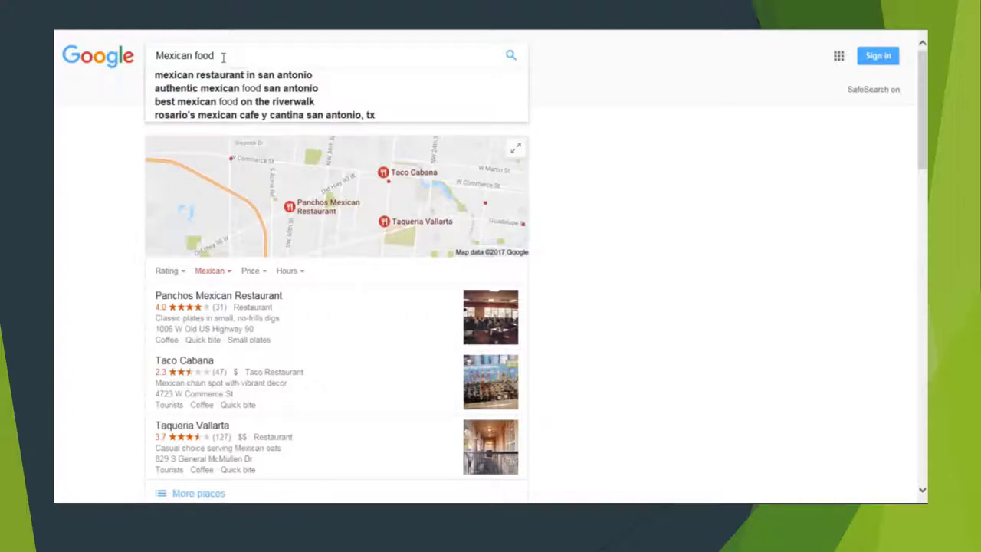
pyautogui.write('"')
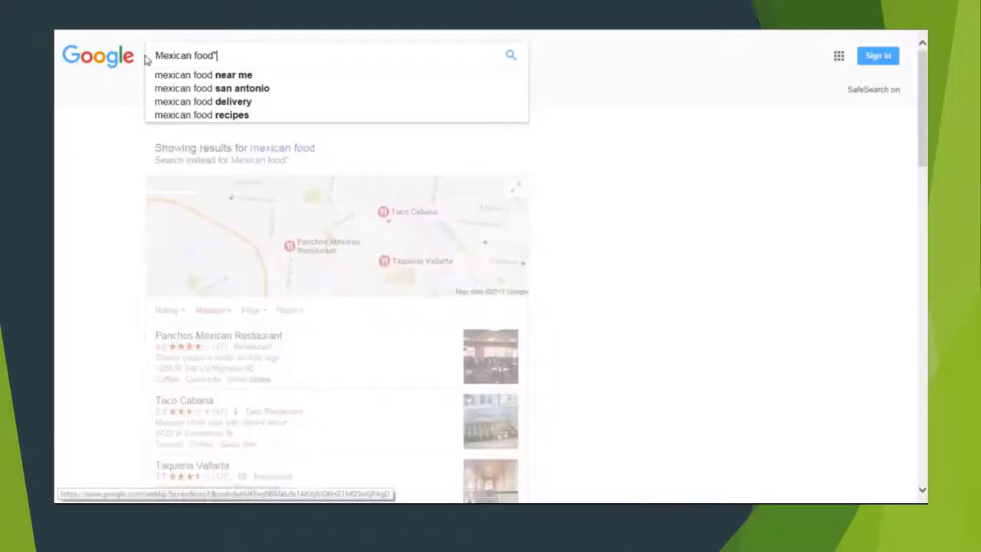
pyautogui.click(153, 56)
pyautogui.write('"')
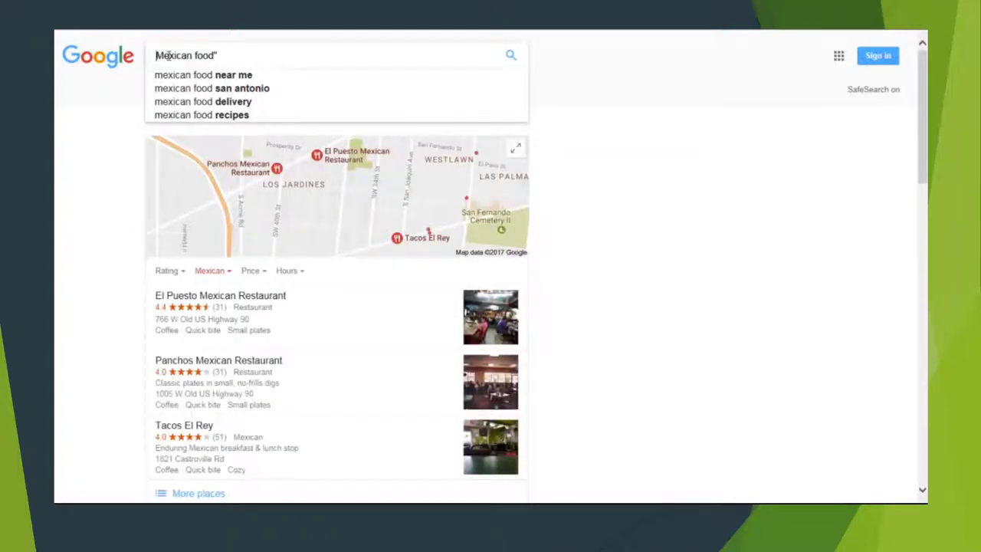
pyautogui.write('"')
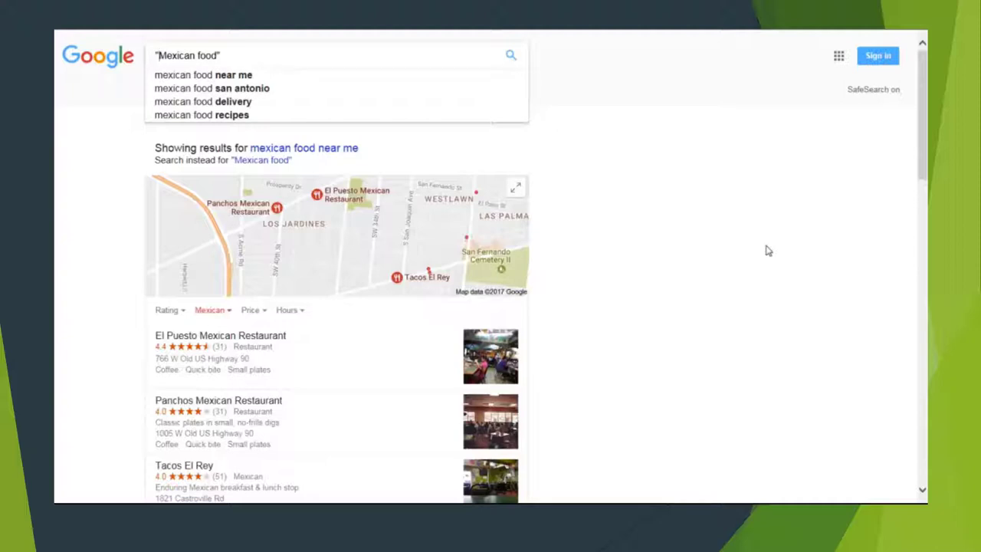
pyautogui.click(511, 62)
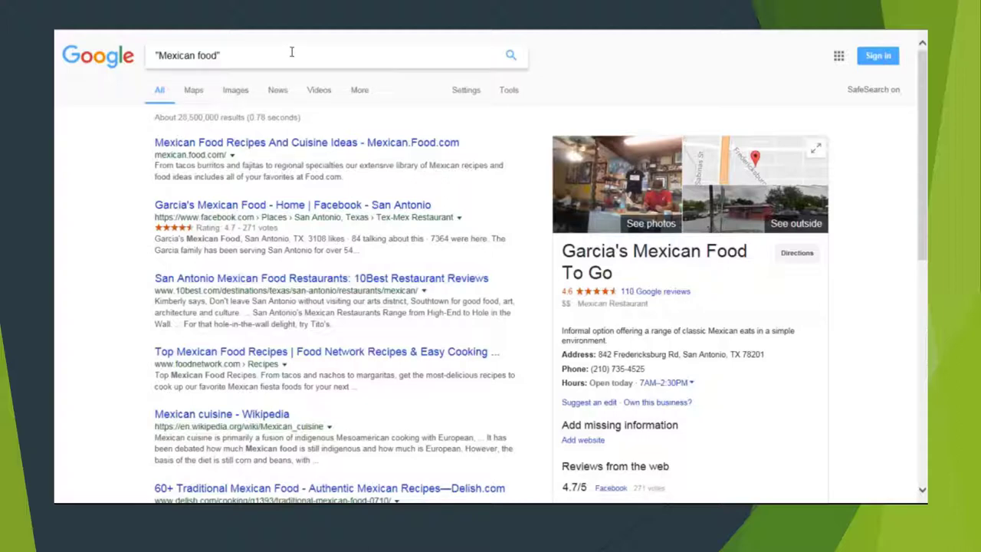
# Step: Exclude the word restaurant from the exact-phrase search by adding -restaurant to the query, and run it
pyautogui.click(260, 51)
pyautogui.write('-')
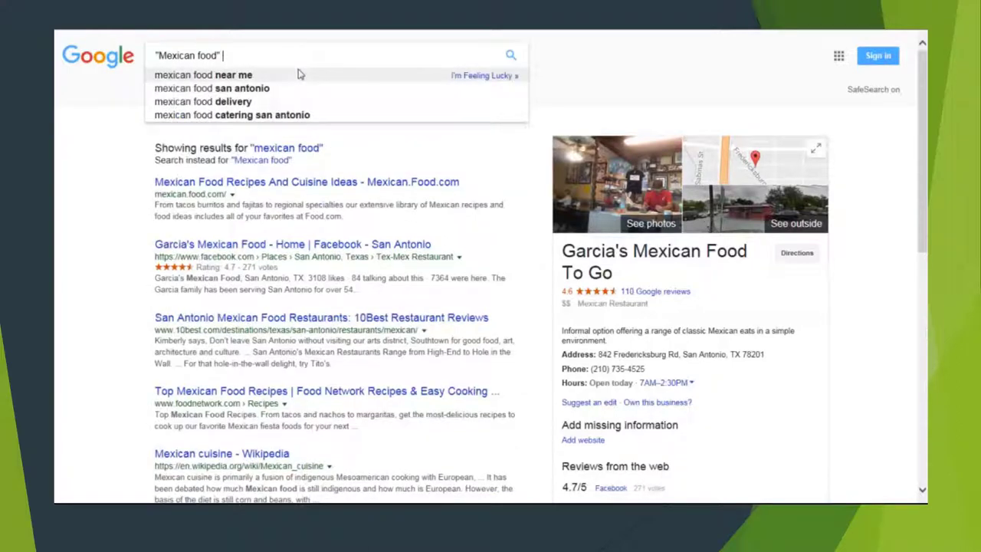
pyautogui.write('restaurant')
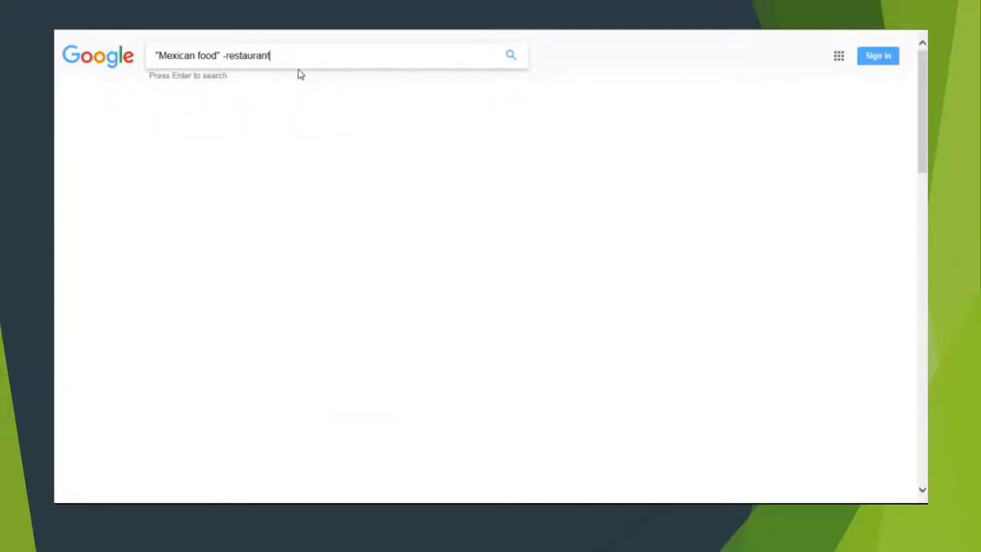
pyautogui.click(510, 56)
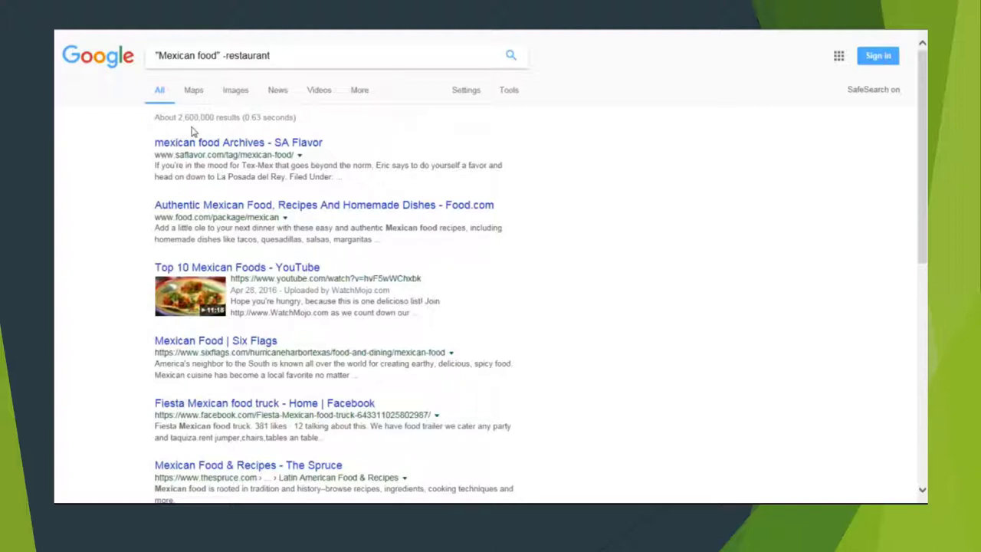
# Step: Limit the search to government websites by adding site:gov to the query, and run it
pyautogui.click(325, 56)
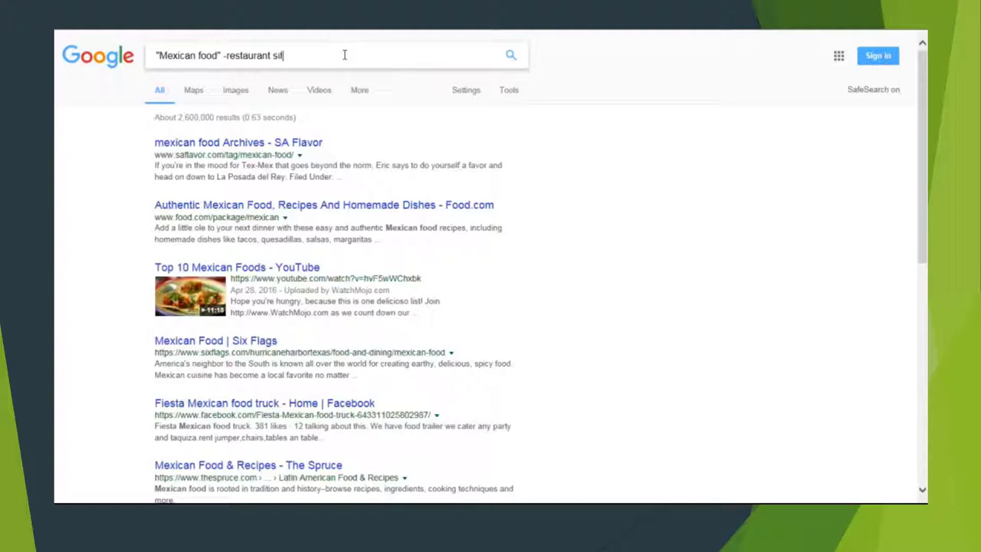
pyautogui.write(':')
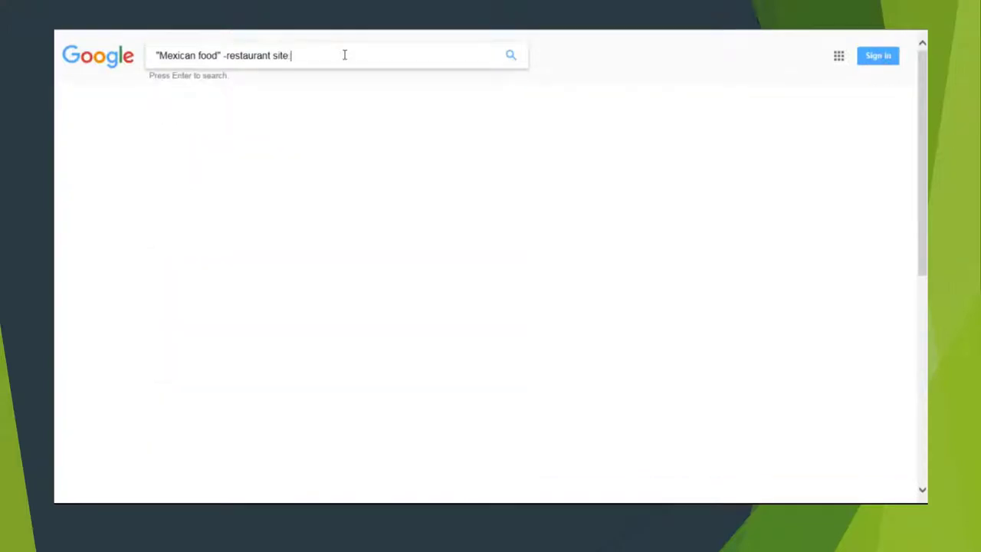
pyautogui.write('gov')
pyautogui.click(512, 60)
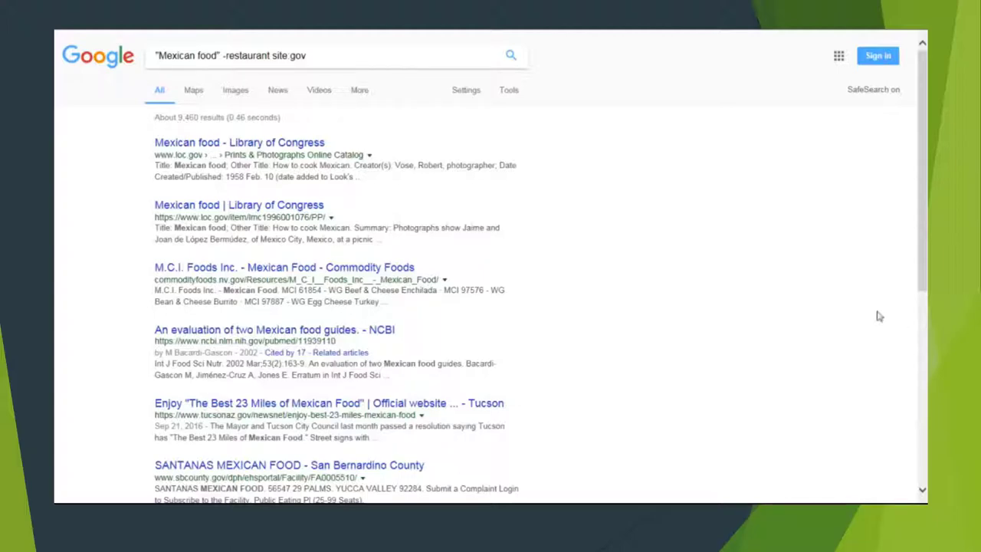
# Step: Look through the government site results and filter them to pages from the past week
pyautogui.scroll(-1, 694, 282)
pyautogui.scroll(-2, 694, 282)
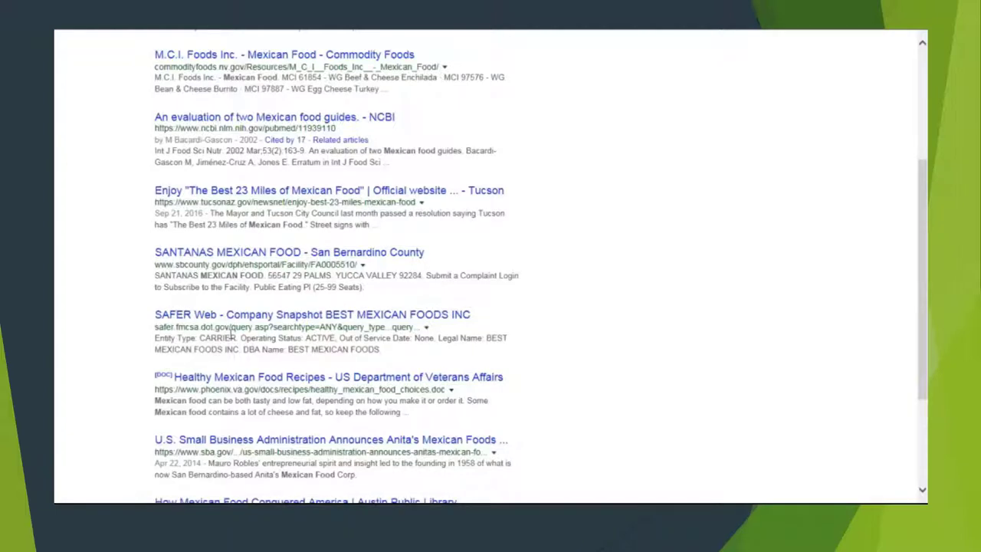
pyautogui.scroll(-2, 231, 334)
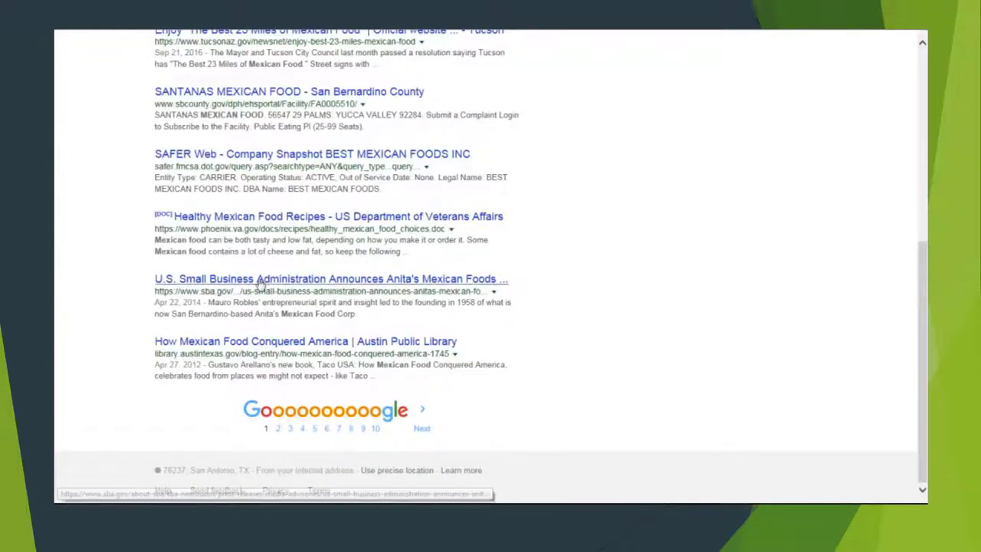
pyautogui.scroll(5, 260, 280)
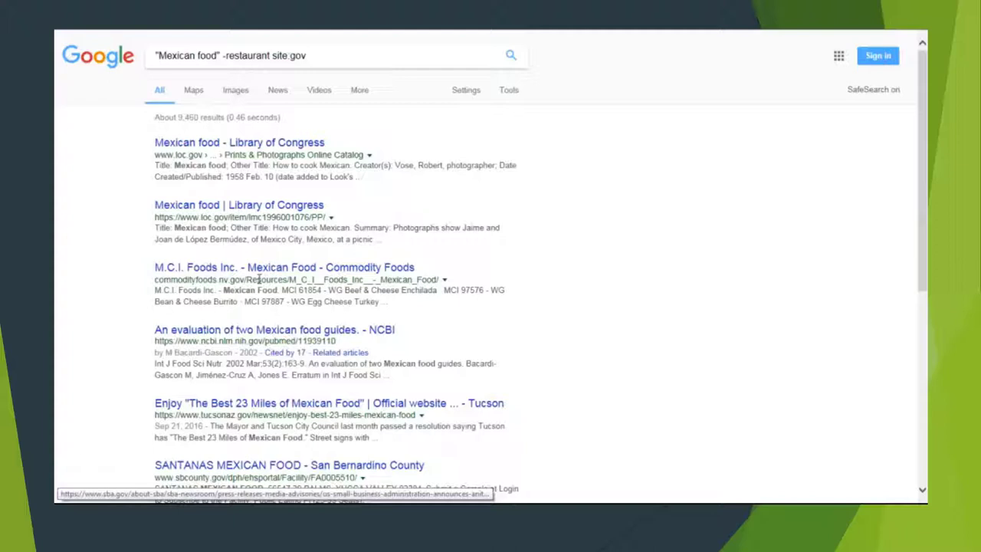
pyautogui.click(514, 94)
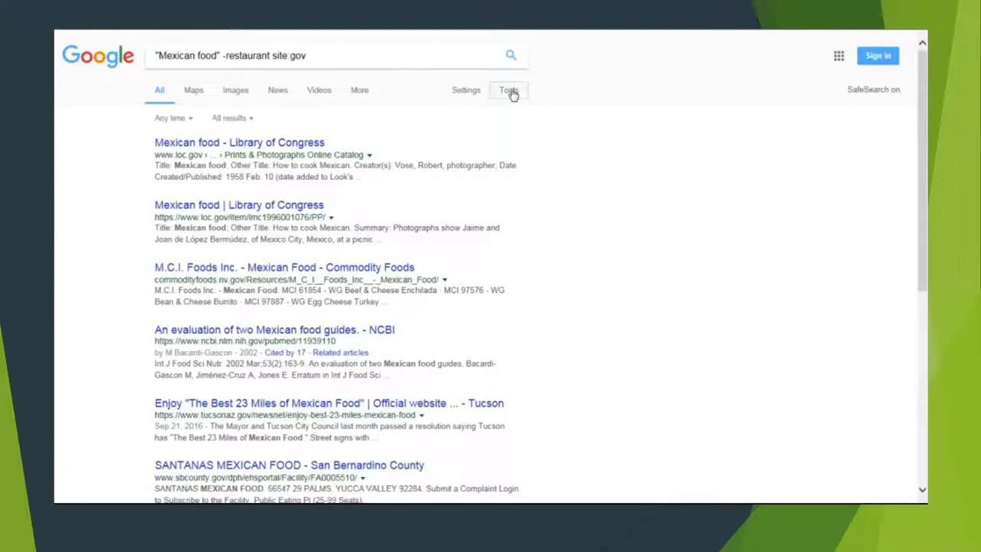
pyautogui.click(192, 121)
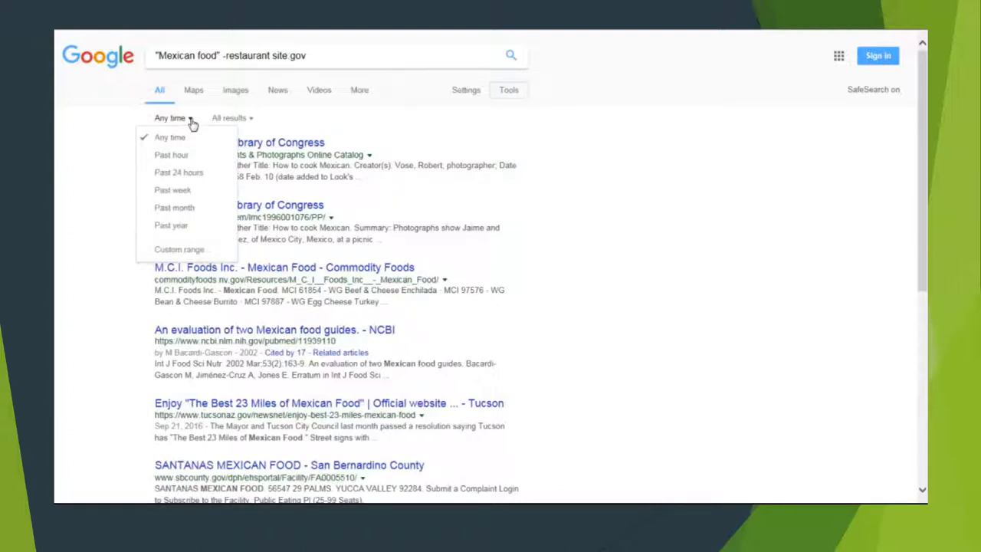
pyautogui.click(176, 194)
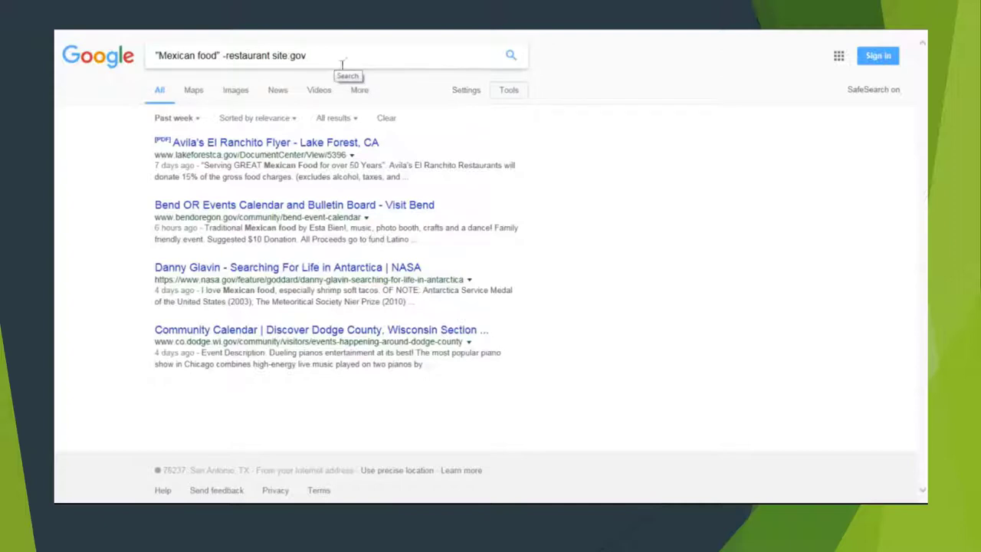
# Step: Open the Advanced Search form for the current query and look over its fields
pyautogui.click(465, 92)
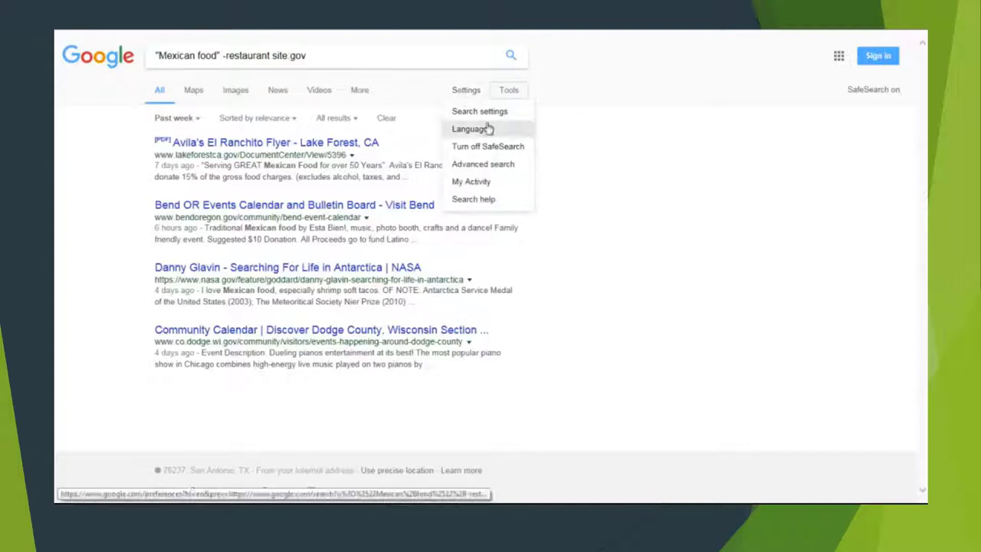
pyautogui.click(468, 167)
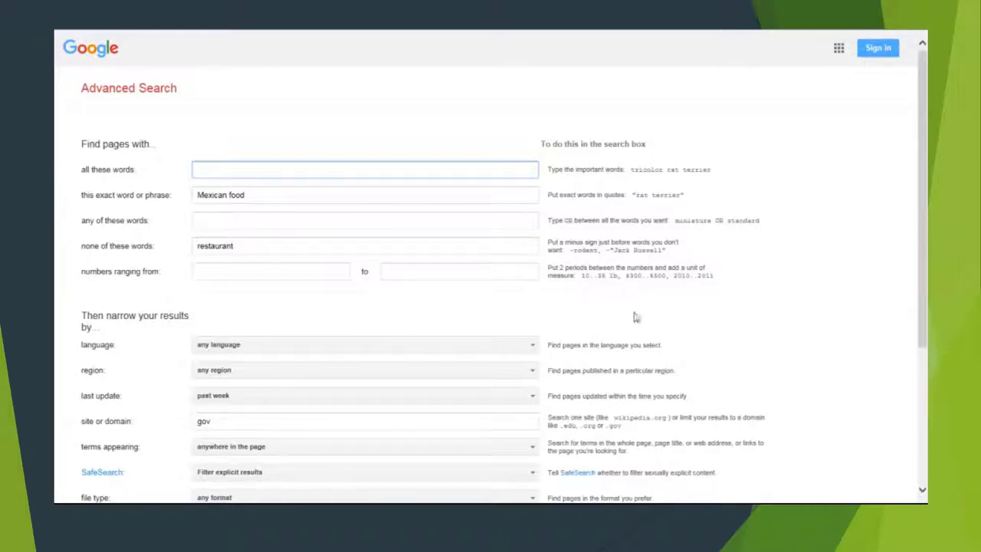
pyautogui.scroll(-1, 642, 325)
pyautogui.scroll(-2, 642, 325)
pyautogui.scroll(3, 641, 329)
# Step: Examine the Advanced Search options for alternative words, number ranges, language, region and the remaining filters without changing them
pyautogui.click(226, 224)
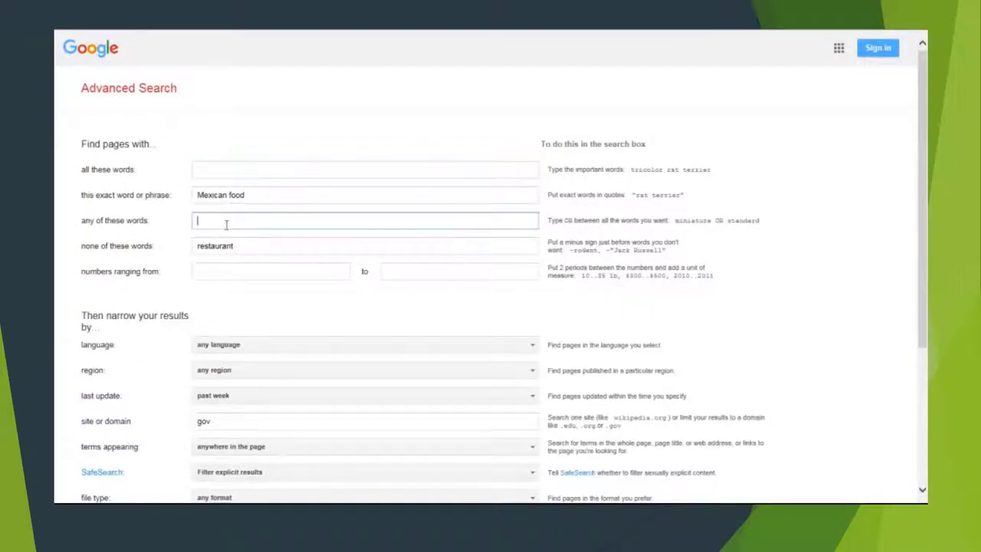
pyautogui.click(229, 268)
pyautogui.scroll(-2, 291, 291)
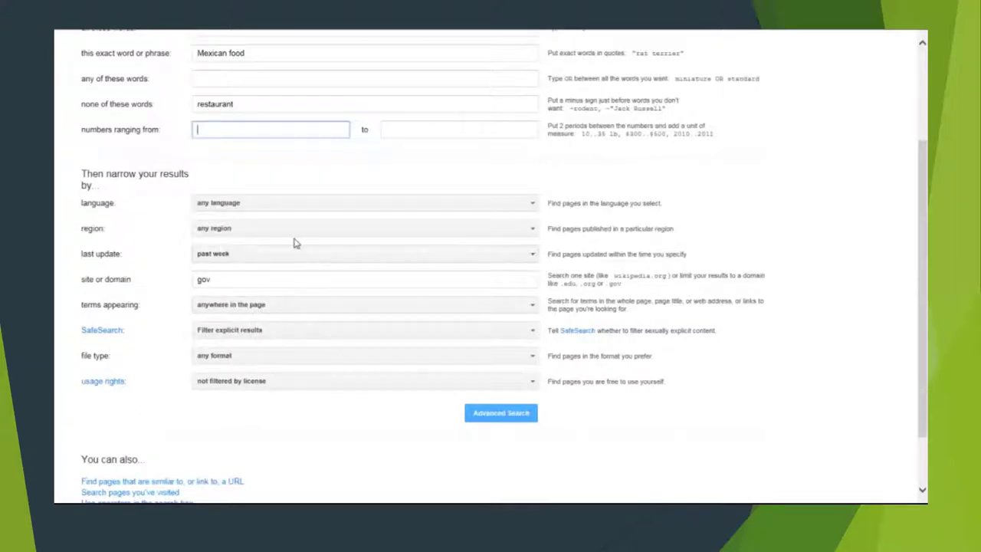
pyautogui.scroll(1, 296, 243)
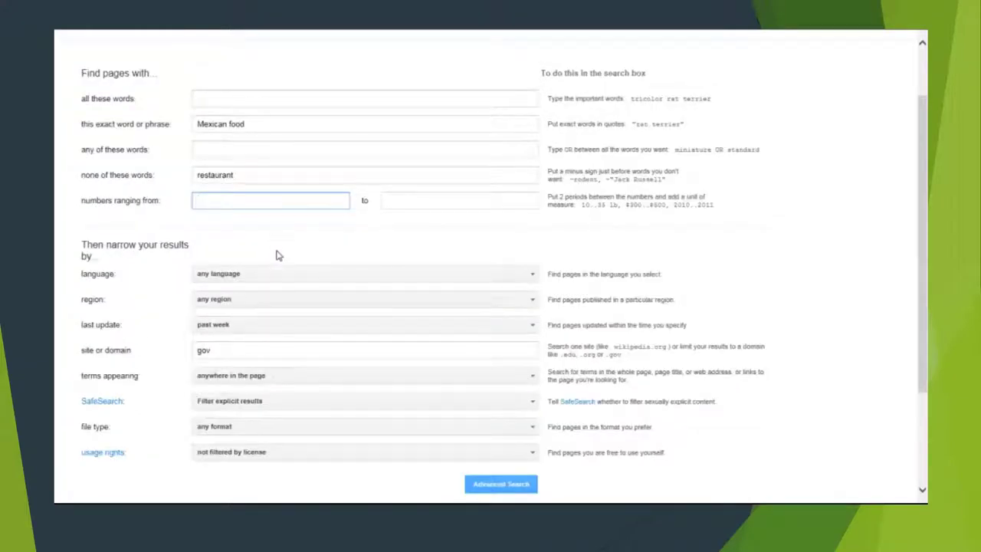
pyautogui.click(532, 276)
pyautogui.click(535, 277)
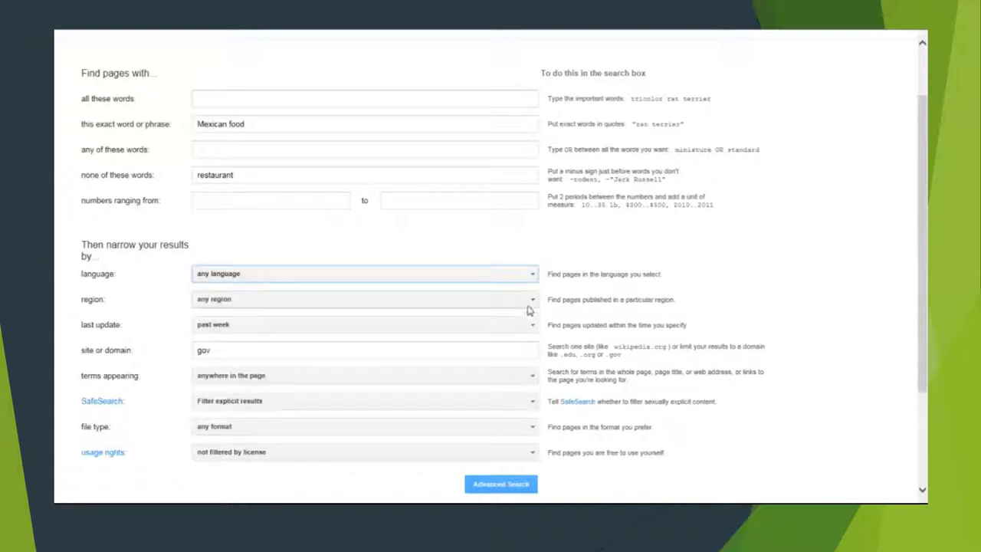
pyautogui.click(529, 305)
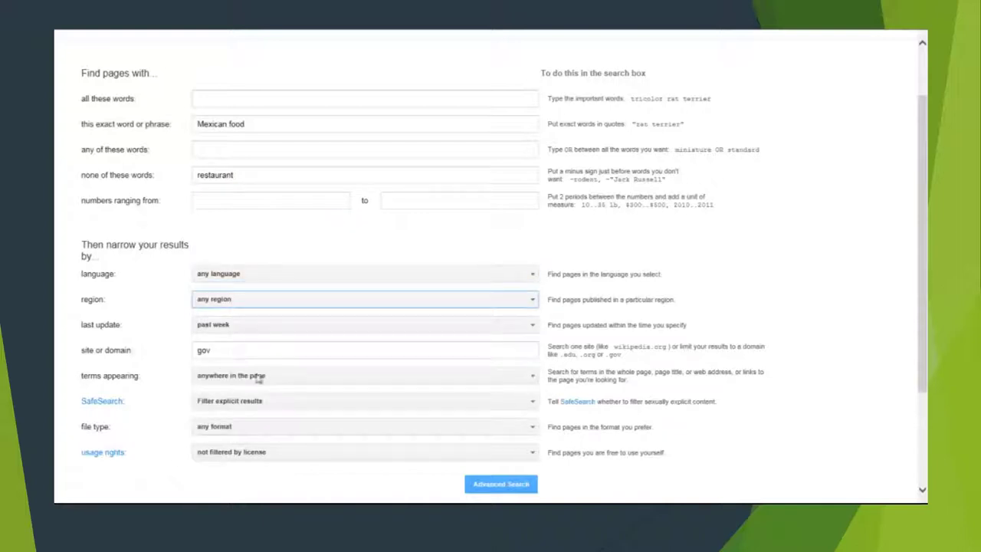
pyautogui.scroll(-3, 280, 376)
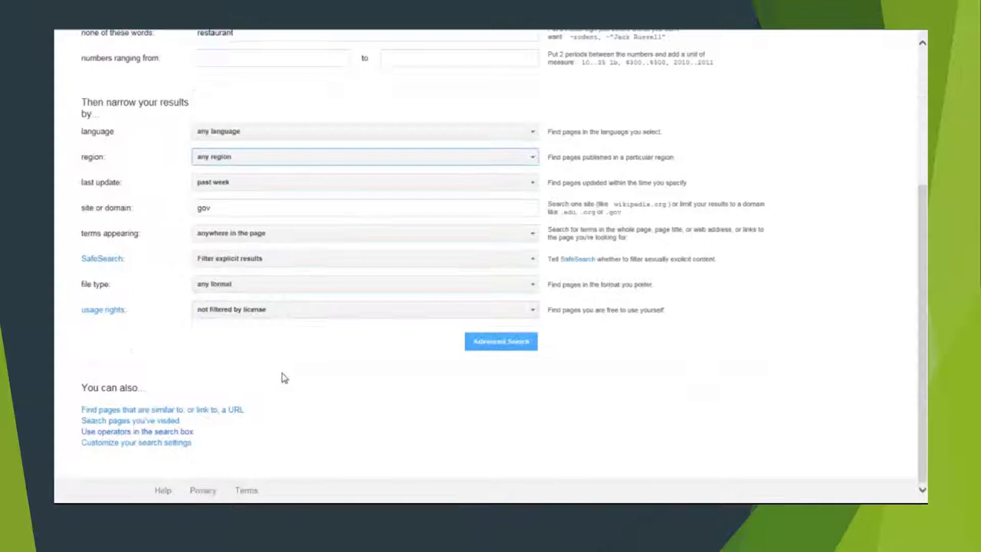
pyautogui.scroll(5, 280, 374)
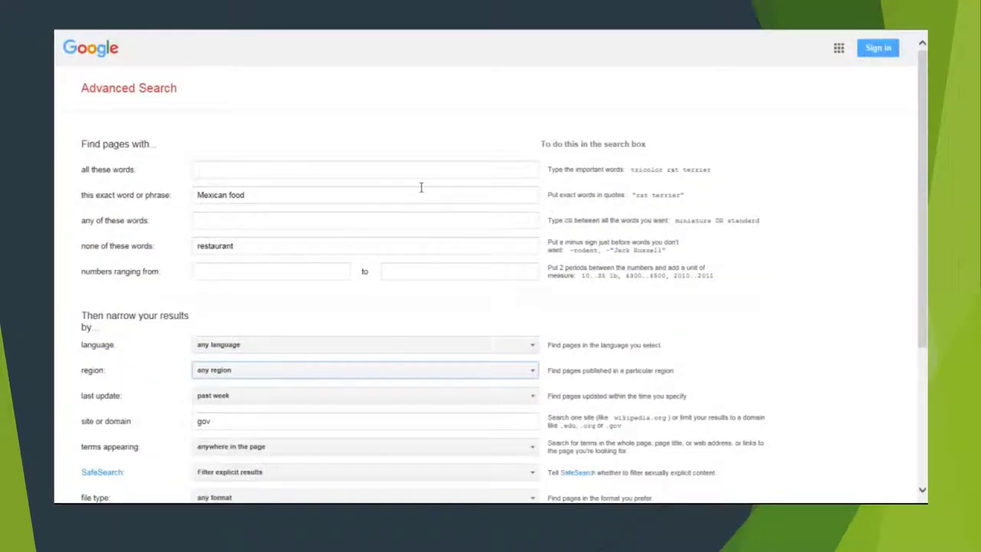
pyautogui.scroll(-3, 414, 190)
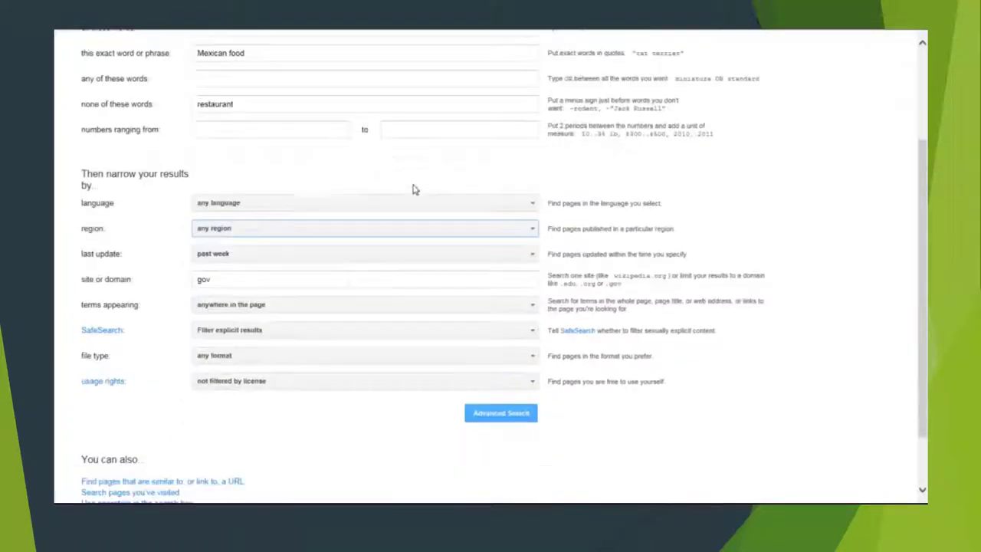